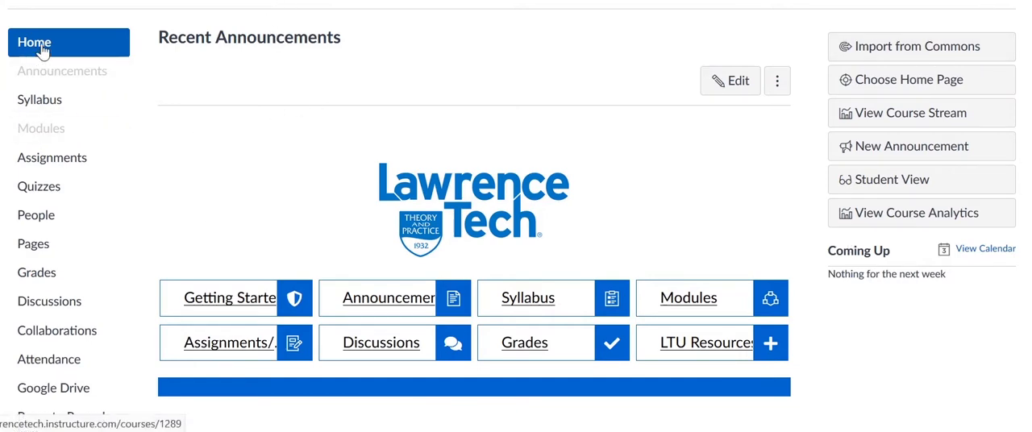
# Enable the course grading scheme in the course settings.
pyautogui.scroll(-5, 143, 142)
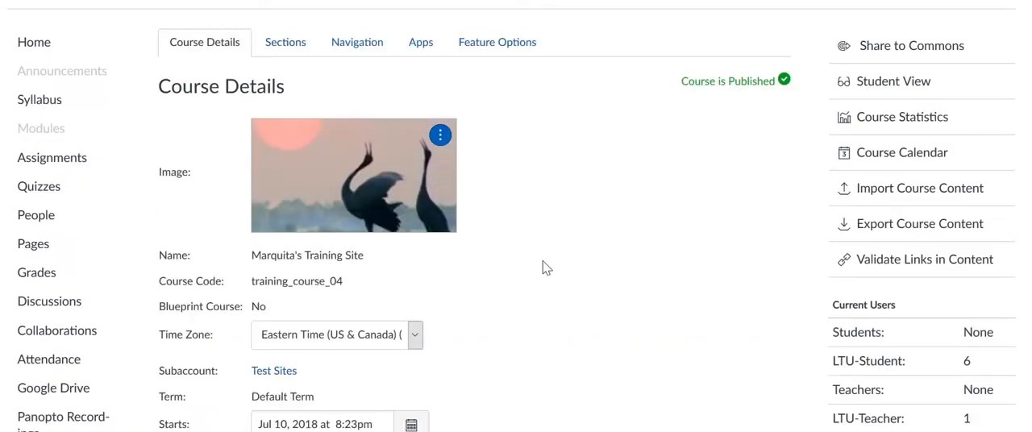
pyautogui.scroll(-2, 556, 242)
pyautogui.scroll(-4, 548, 238)
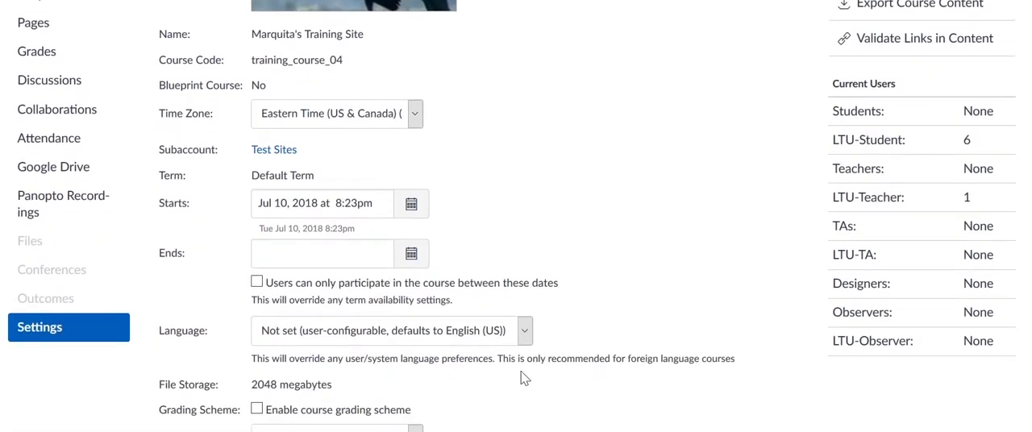
pyautogui.scroll(-2, 521, 370)
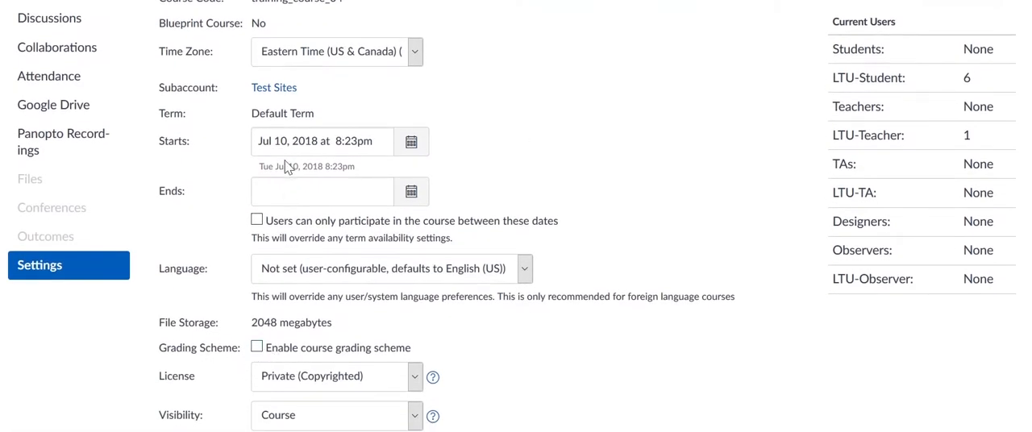
pyautogui.click(257, 348)
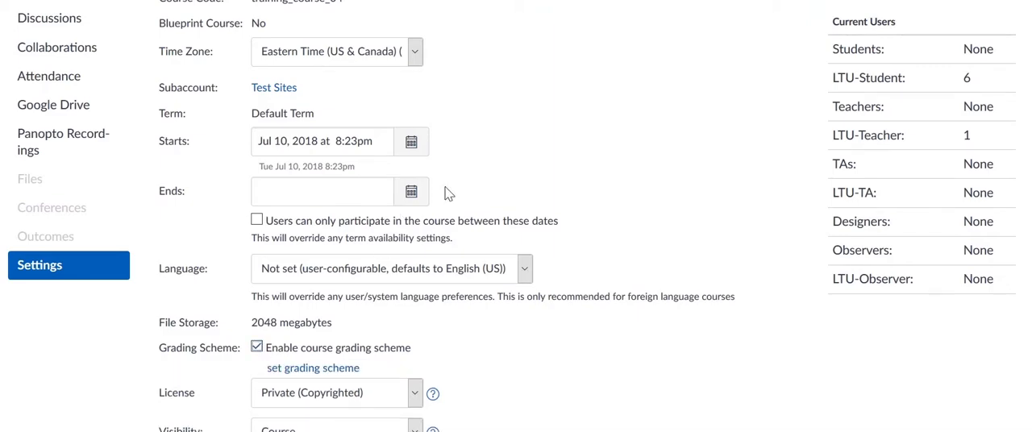
# Open the course's grading scheme and go on to the page for managing grading schemes.
pyautogui.scroll(-4, 493, 277)
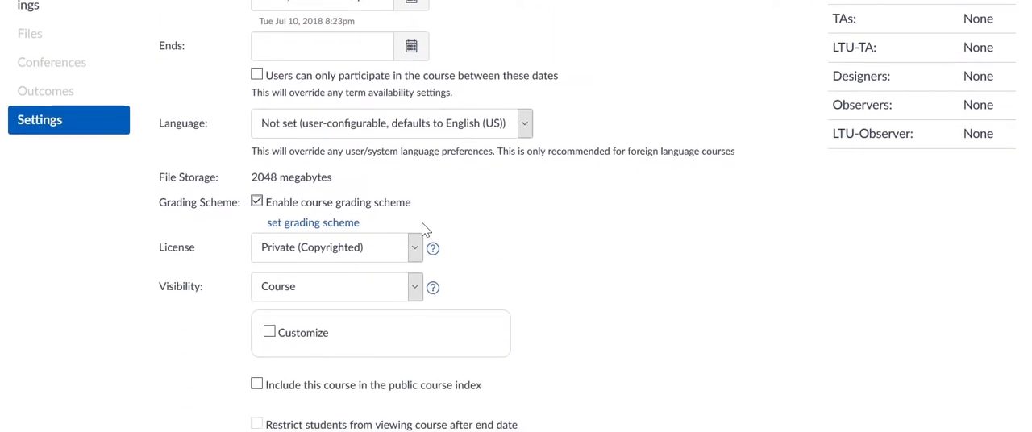
pyautogui.click(312, 224)
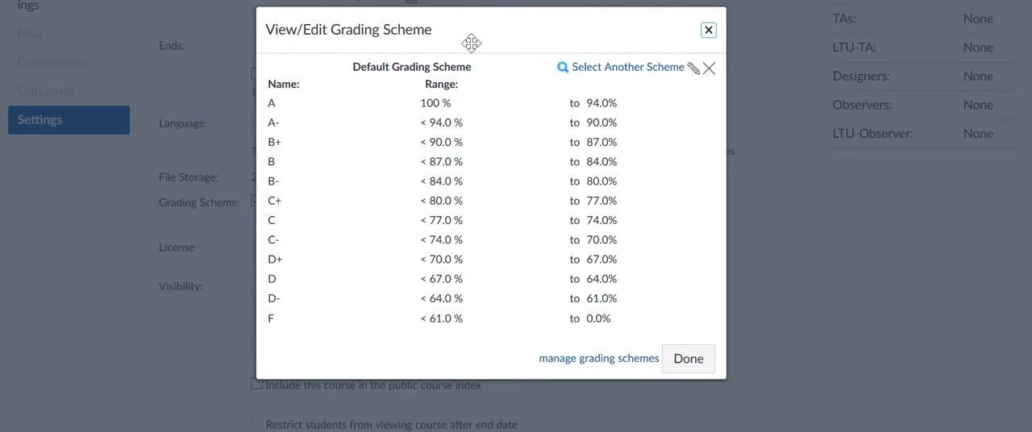
pyautogui.click(576, 364)
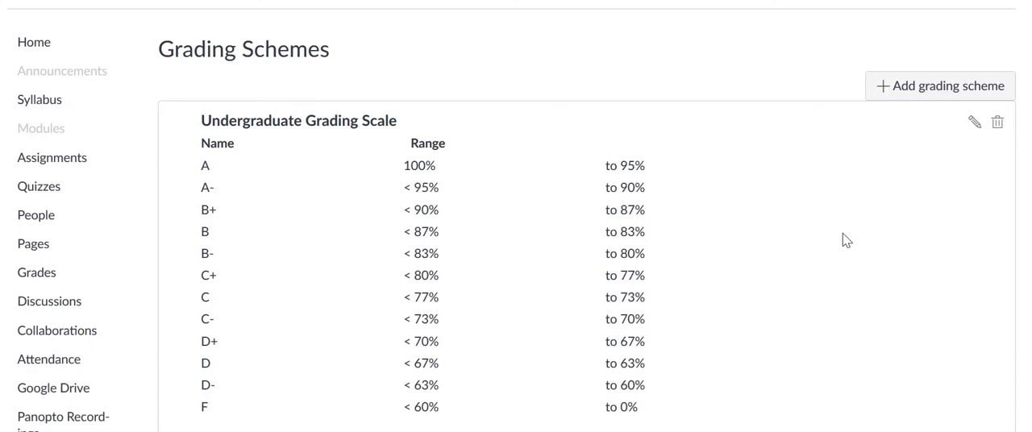
pyautogui.scroll(-3, 842, 233)
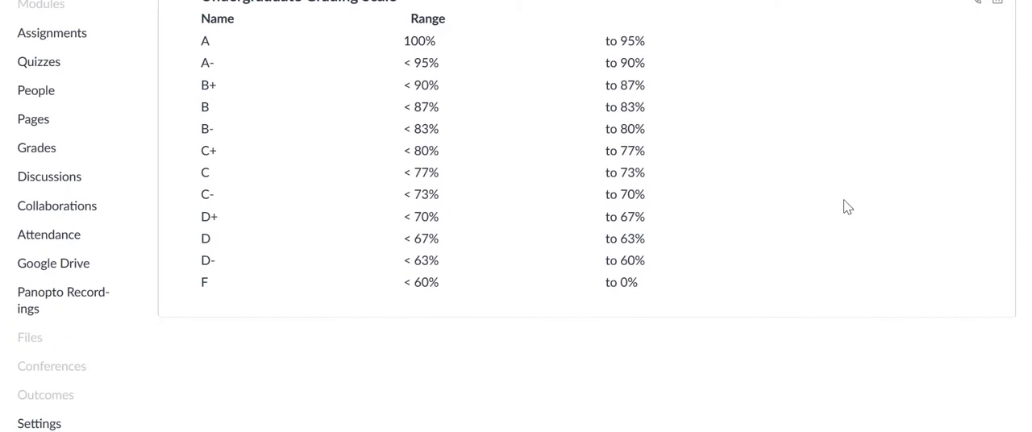
pyautogui.scroll(3, 846, 226)
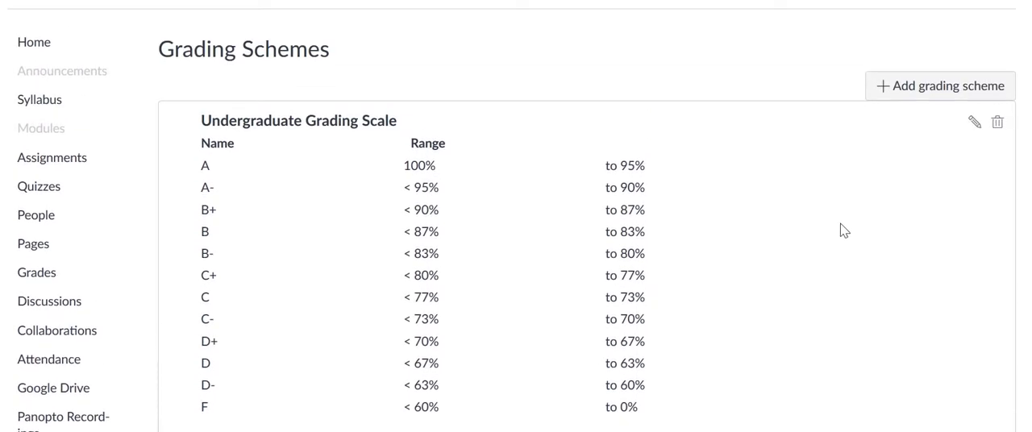
# Add a new grading scheme titled "Graduate Grading Scheme".
pyautogui.click(927, 90)
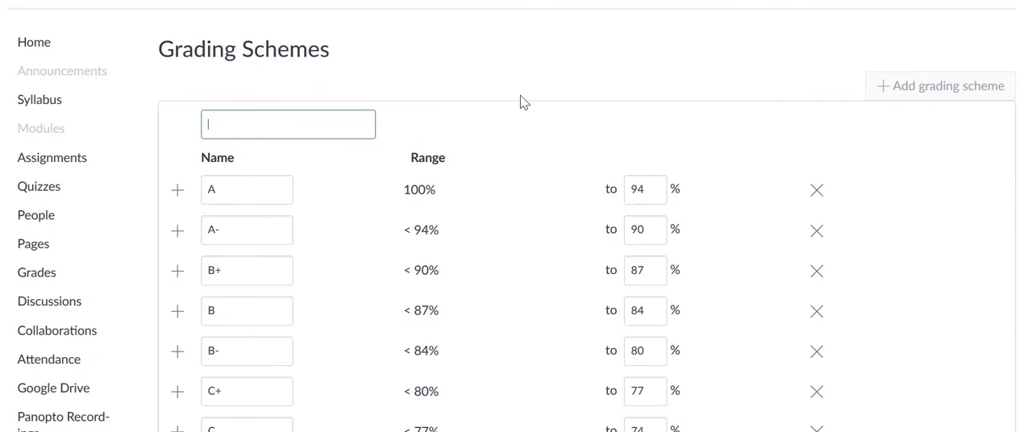
pyautogui.write('Graduate Grading Scheme')
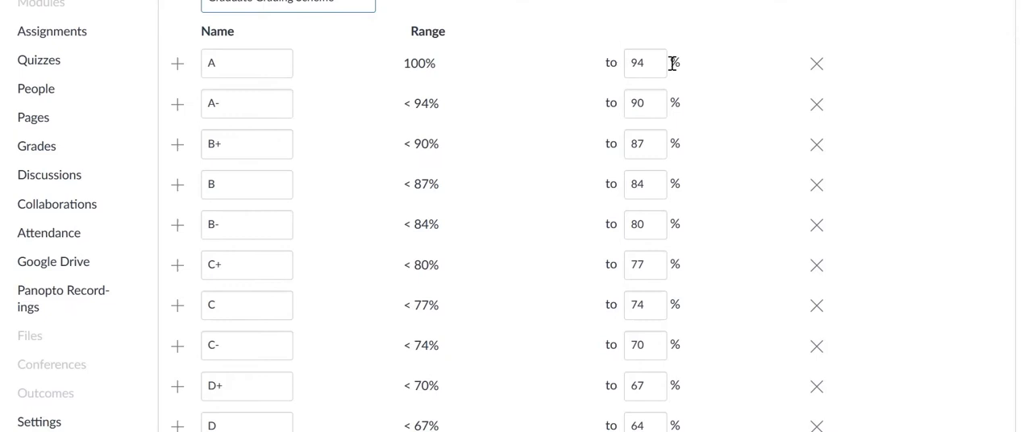
# Set the lower limits of the new scheme to 95% for A, 83% for B and 73% for C.
pyautogui.moveTo(648, 63); pyautogui.dragTo(602, 66)
pyautogui.write('95')
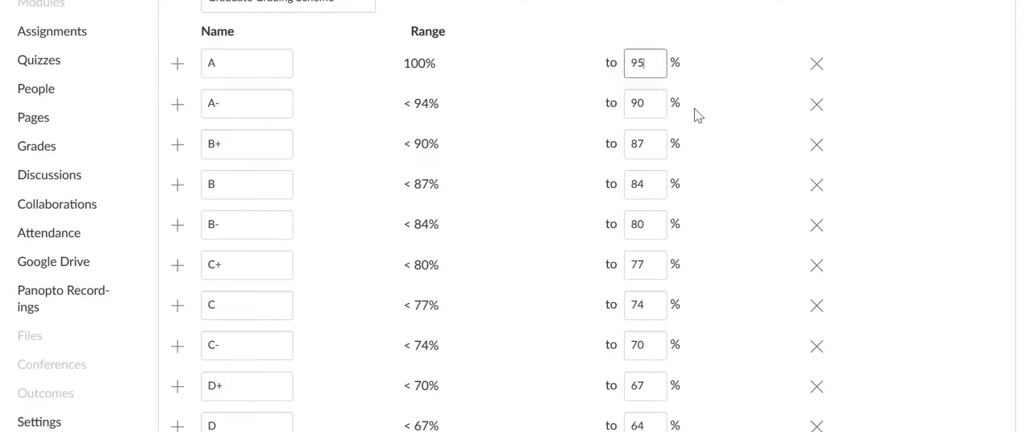
pyautogui.press('Tab')
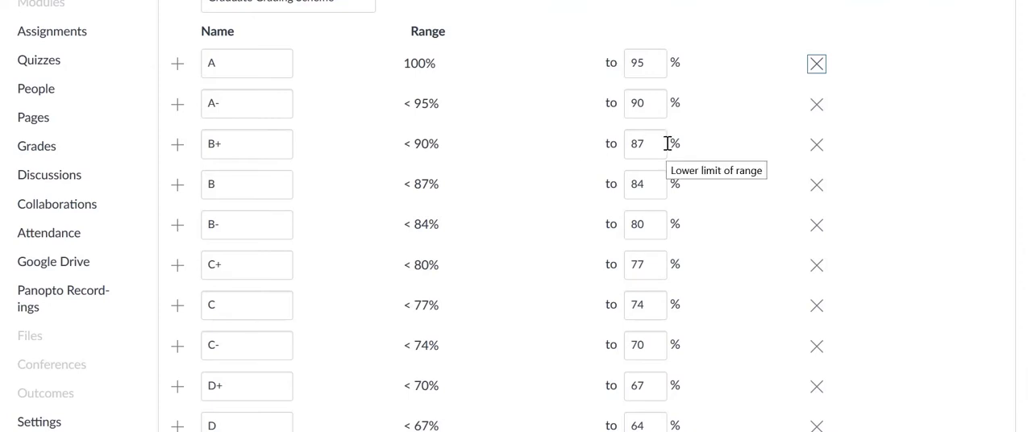
pyautogui.moveTo(656, 182); pyautogui.dragTo(610, 191)
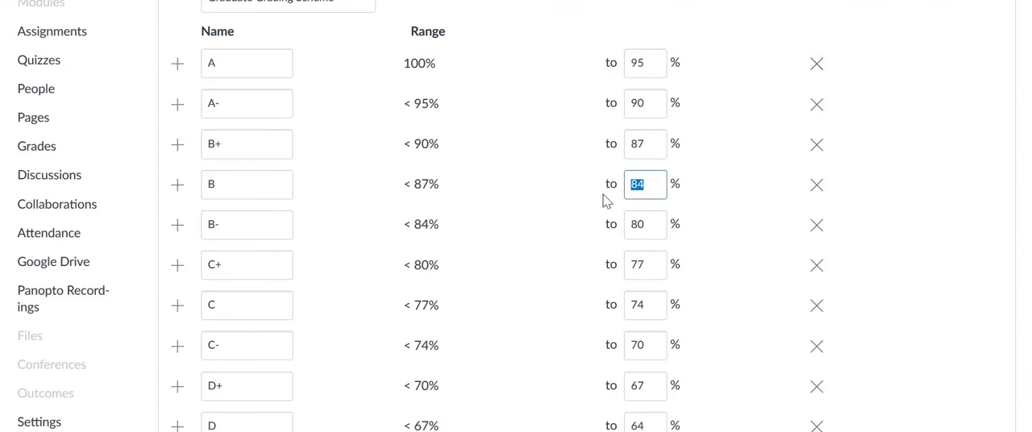
pyautogui.write('83')
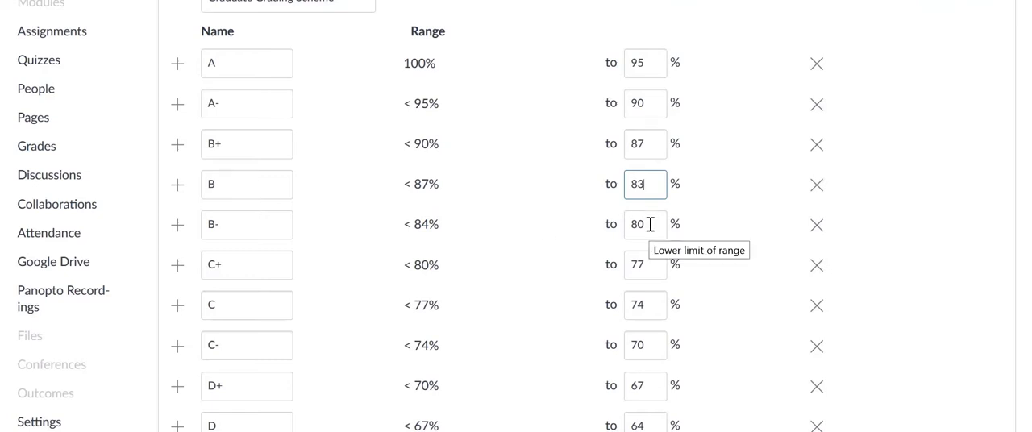
pyautogui.press('Tab')
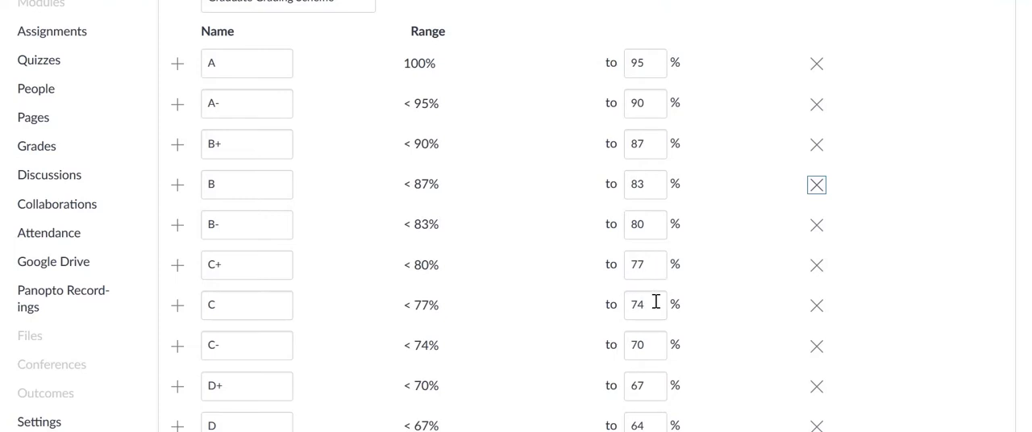
pyautogui.moveTo(656, 301); pyautogui.dragTo(610, 303)
pyautogui.write('73')
pyautogui.press('Tab')
# Remove the D+, D and D- grades from the new scheme and save it.
pyautogui.scroll(-1, 668, 322)
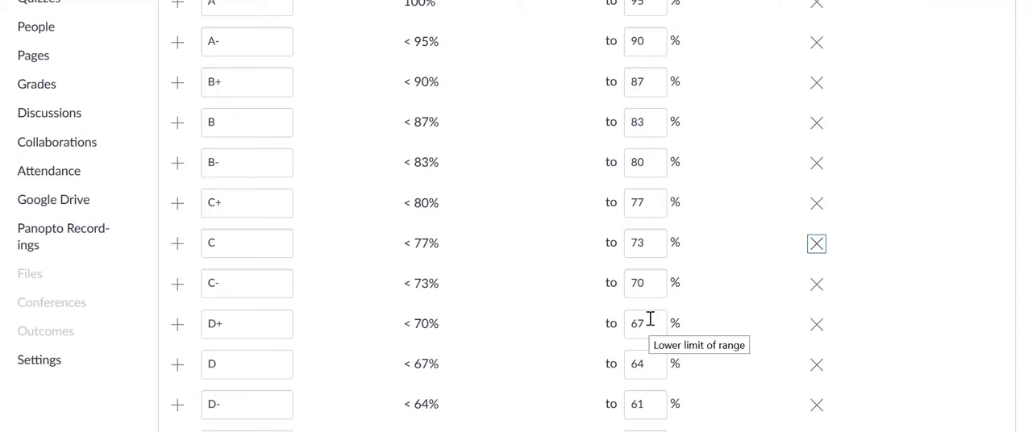
pyautogui.scroll(-2, 589, 269)
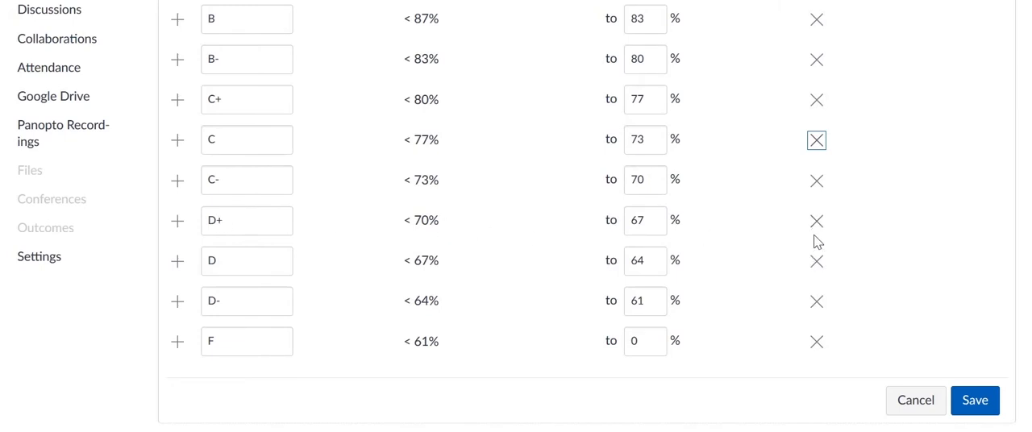
pyautogui.click(816, 222)
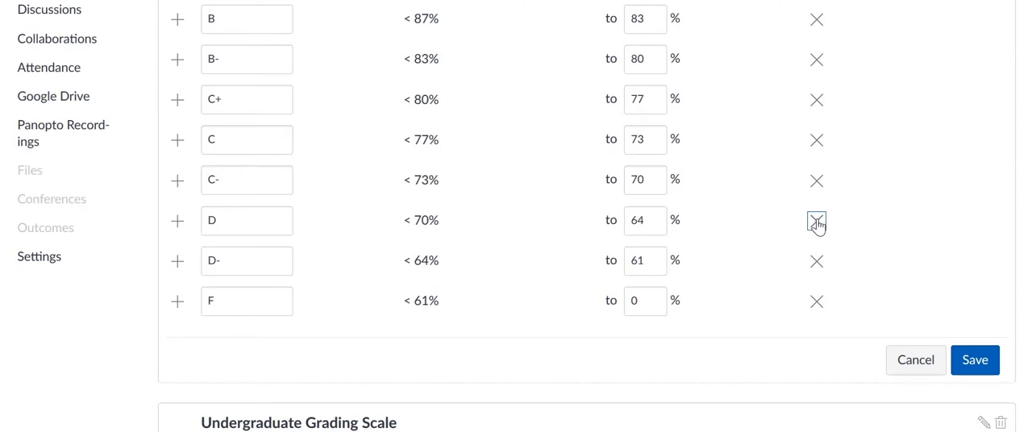
pyautogui.click(816, 222)
pyautogui.click(817, 222)
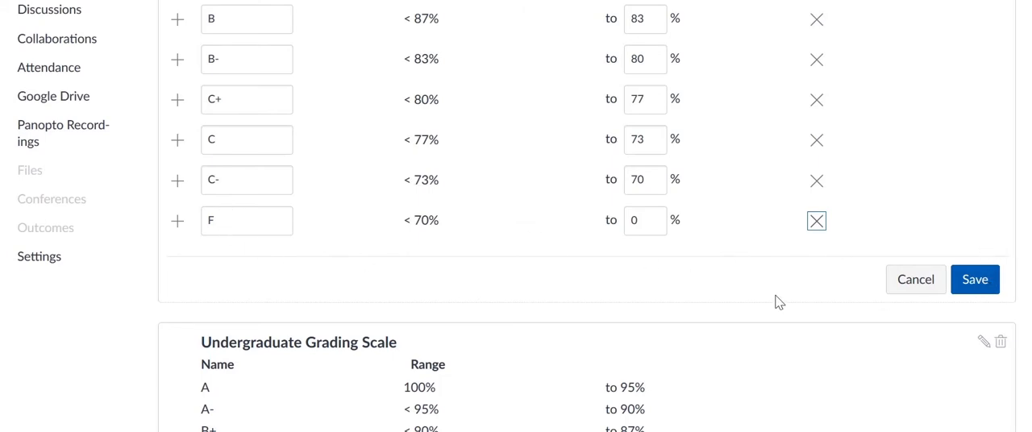
pyautogui.scroll(-3, 771, 303)
pyautogui.scroll(3, 806, 257)
pyautogui.click(971, 309)
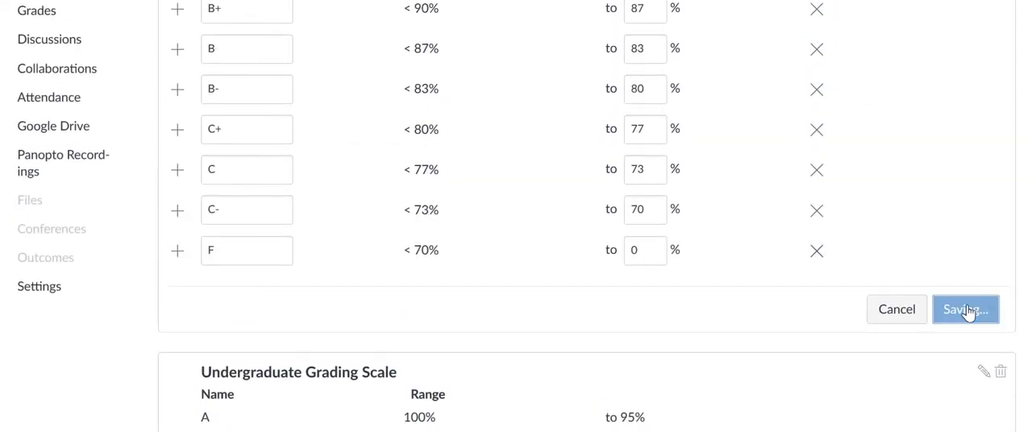
# Review the grade ranges of the Graduate Grading Scheme and the Undergraduate Grading Scale.
pyautogui.scroll(4, 613, 266)
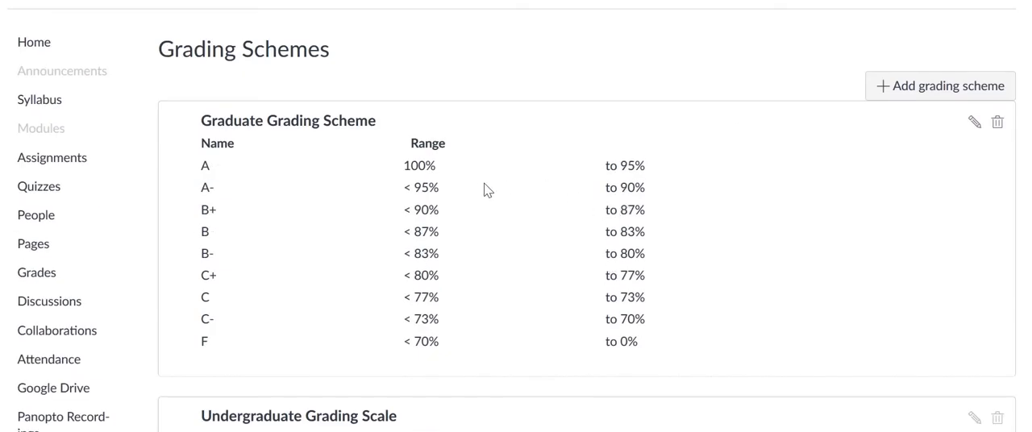
pyautogui.scroll(-5, 518, 168)
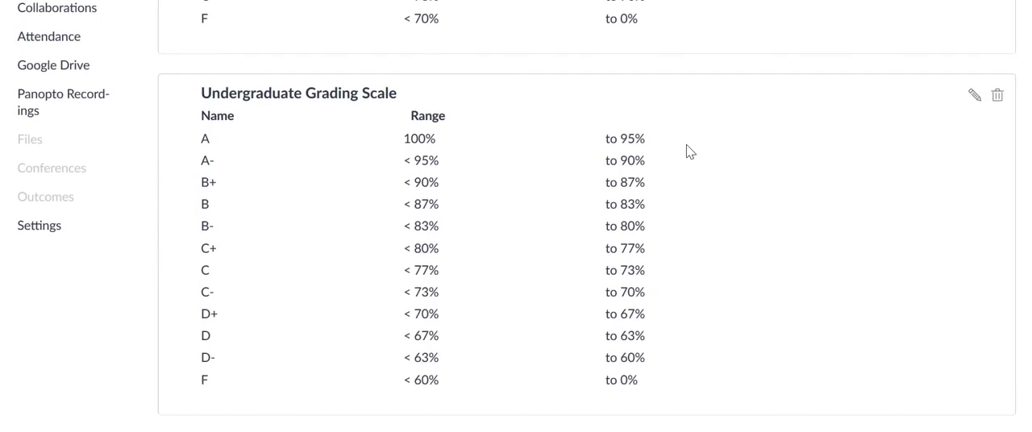
pyautogui.scroll(-1, 407, 115)
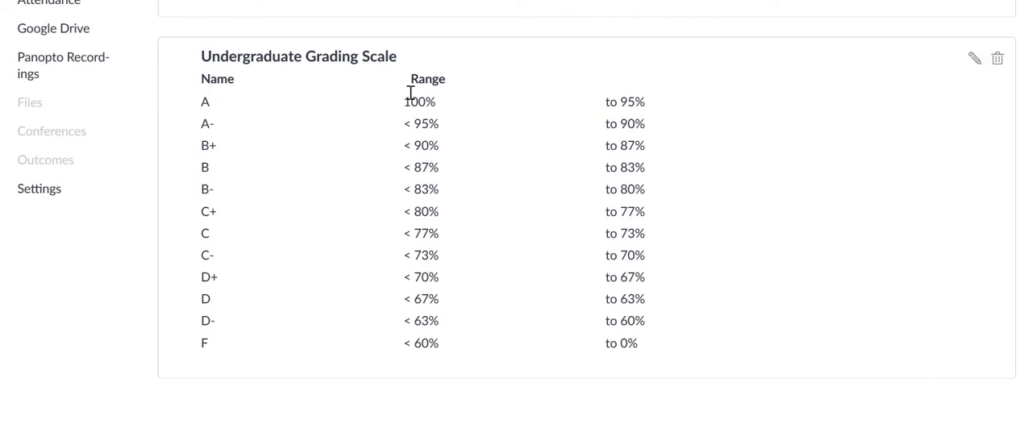
pyautogui.scroll(5, 935, 183)
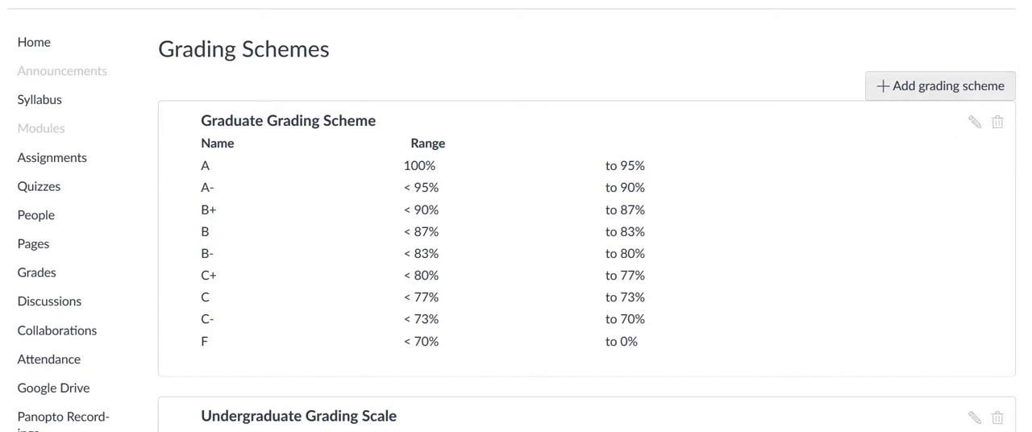
pyautogui.scroll(-1, 1008, 105)
pyautogui.scroll(-7, 587, 218)
pyautogui.scroll(4, 587, 217)
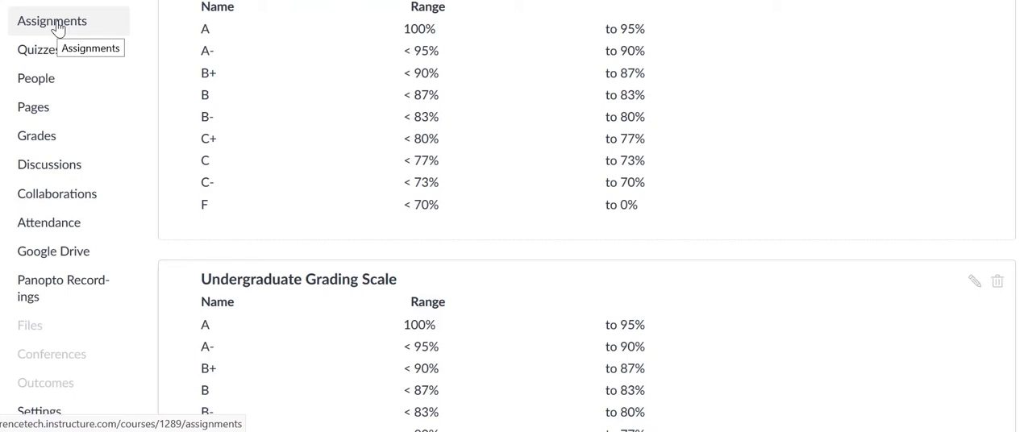
# Start a new assignment in the Assignments group, named "Paper 1" and worth 50 points.
pyautogui.click(57, 29)
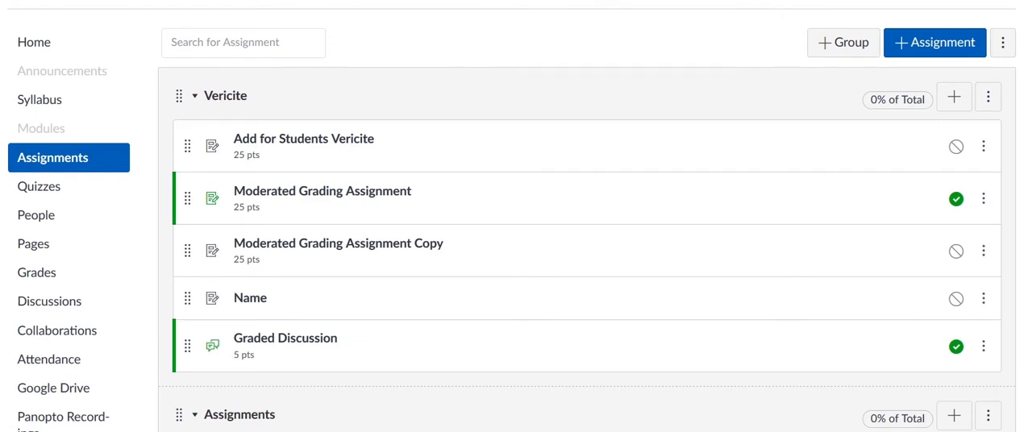
pyautogui.scroll(-4, 586, 242)
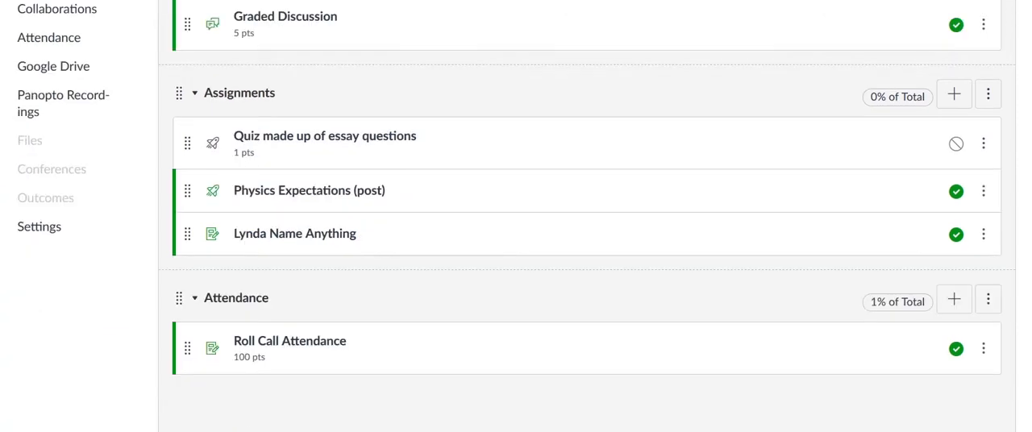
pyautogui.click(954, 99)
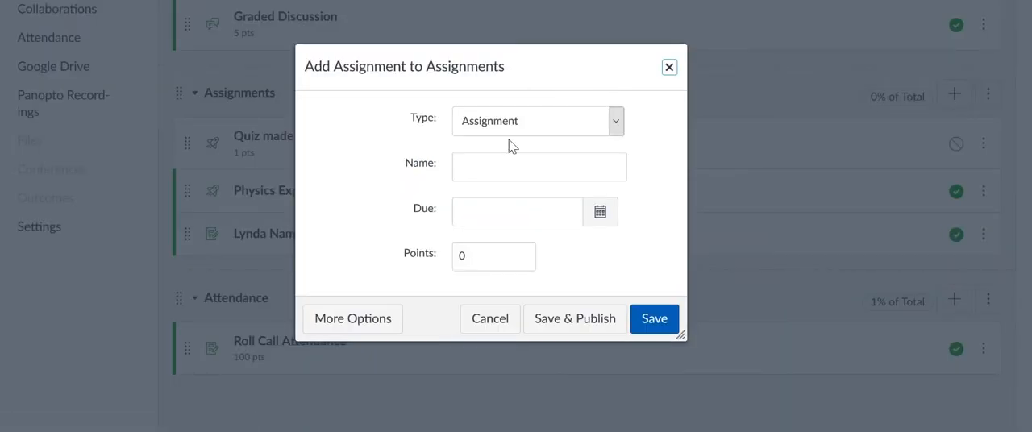
pyautogui.click(521, 166)
pyautogui.write('Paper 1')
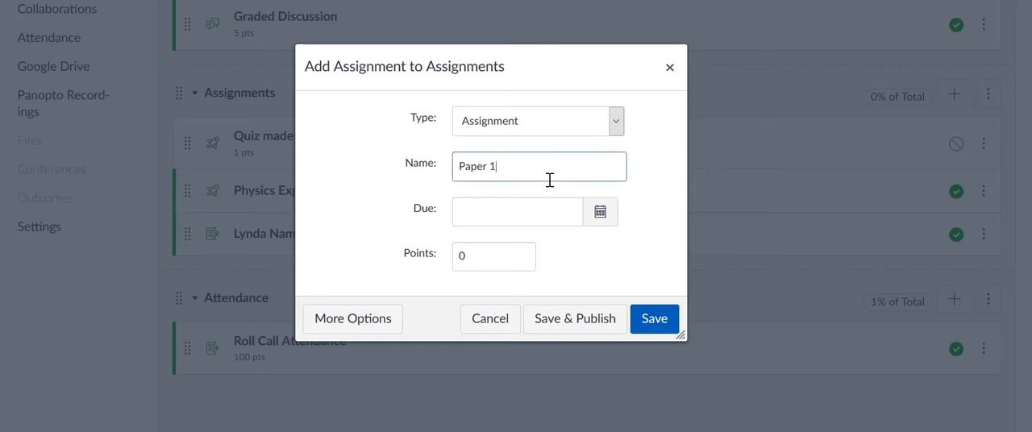
pyautogui.moveTo(475, 256); pyautogui.dragTo(446, 262)
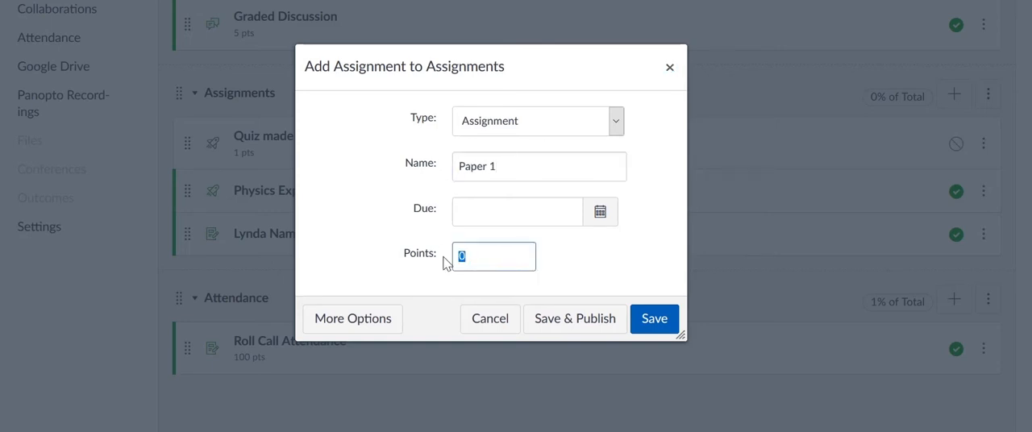
pyautogui.write('50')
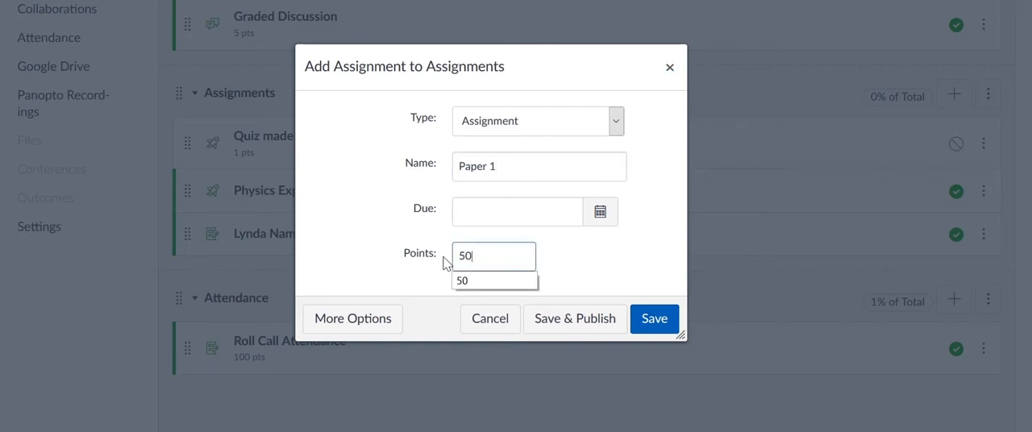
# Open the full settings of the Paper 1 assignment and display its grade as Letter Grade.
pyautogui.click(370, 321)
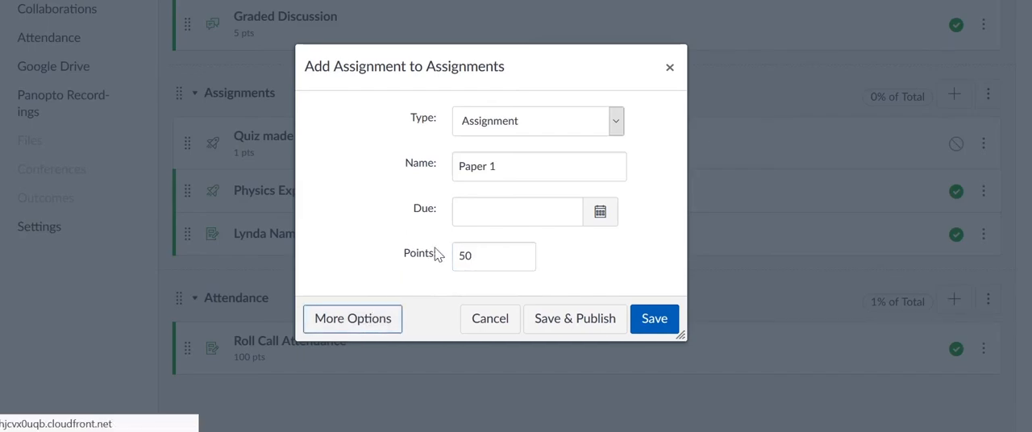
pyautogui.scroll(-5, 395, 149)
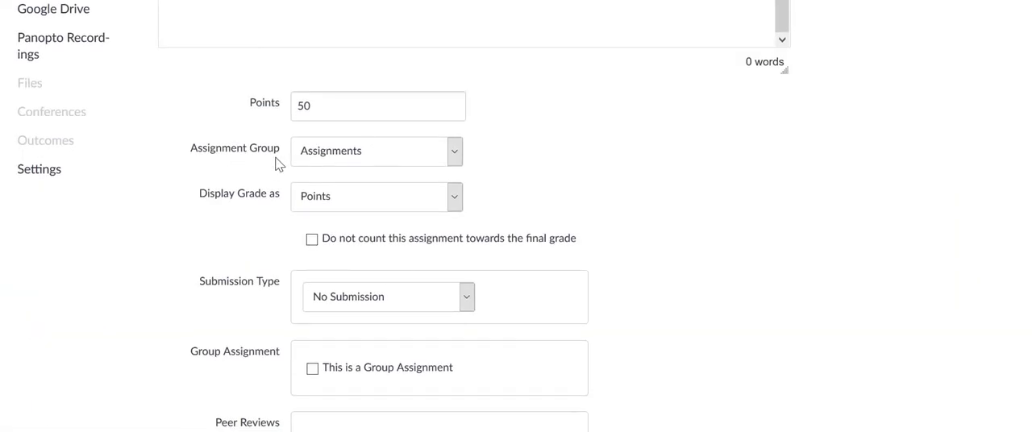
pyautogui.click(454, 198)
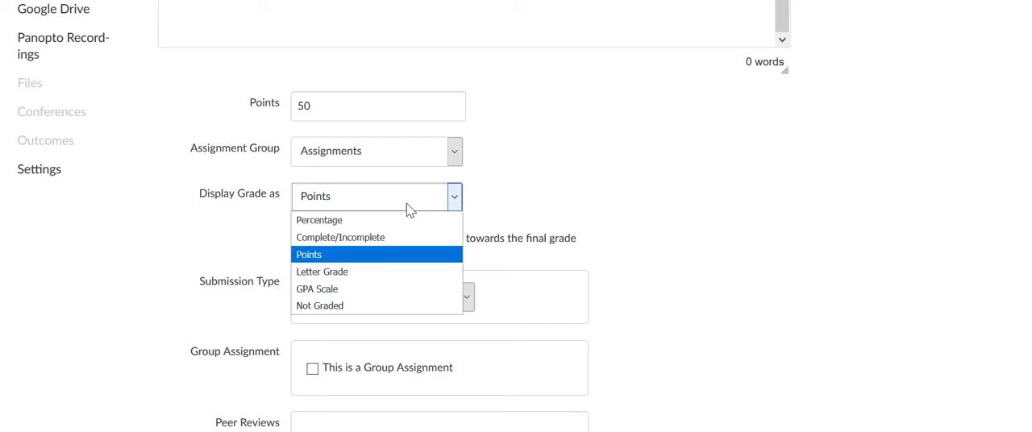
pyautogui.click(349, 273)
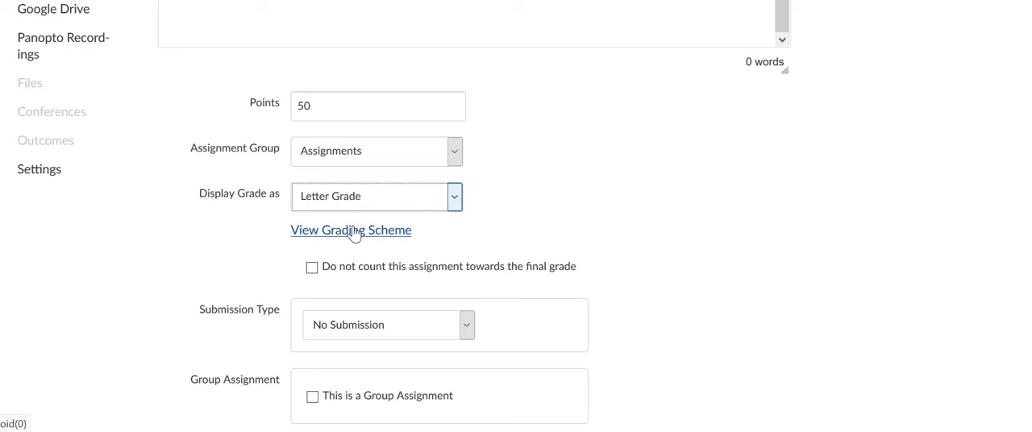
# View the assignment's grading scheme and replace the default scheme with the Undergraduate Grading Scale.
pyautogui.click(354, 233)
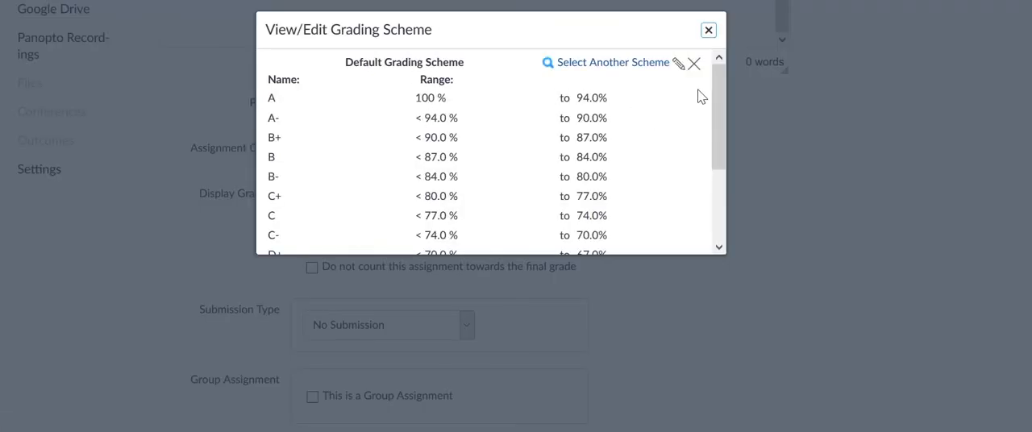
pyautogui.moveTo(716, 70)
pyautogui.mouseDown()
pyautogui.moveTo(713, 83)
pyautogui.moveTo(719, 66)
pyautogui.mouseUp()
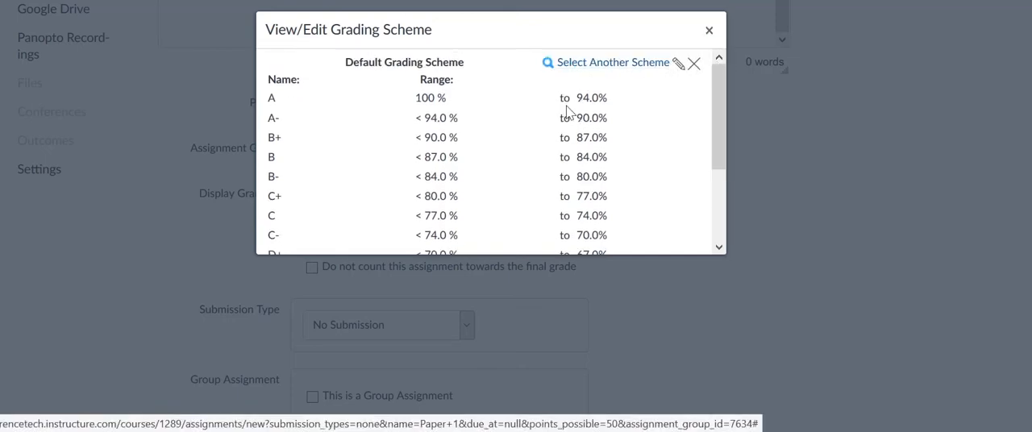
pyautogui.click(606, 65)
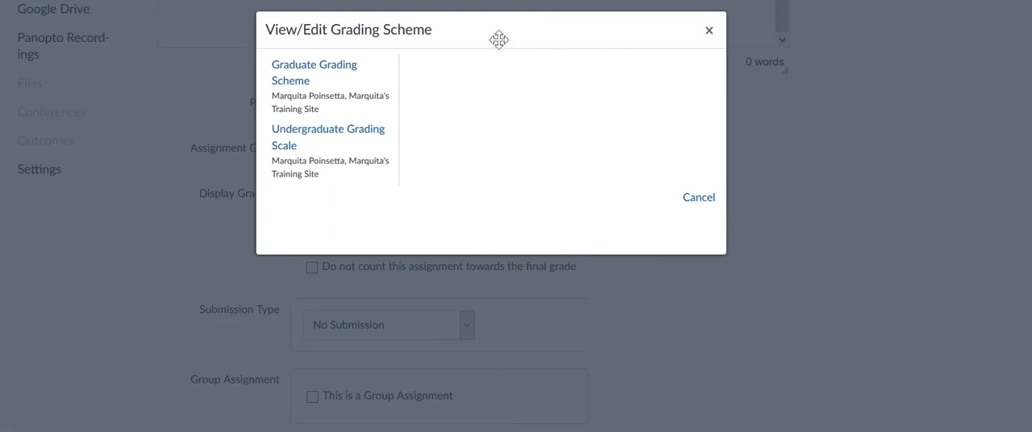
pyautogui.click(325, 135)
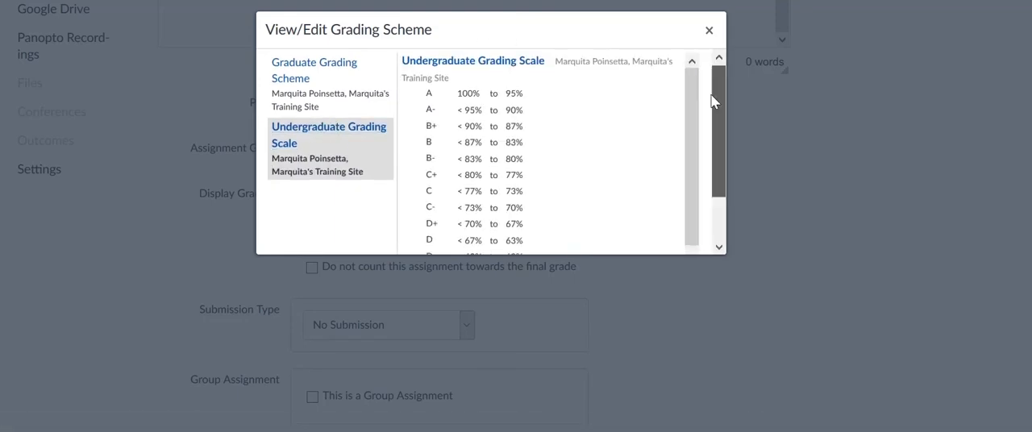
pyautogui.moveTo(713, 101)
pyautogui.mouseDown()
pyautogui.moveTo(707, 173)
pyautogui.moveTo(712, 89)
pyautogui.mouseUp()
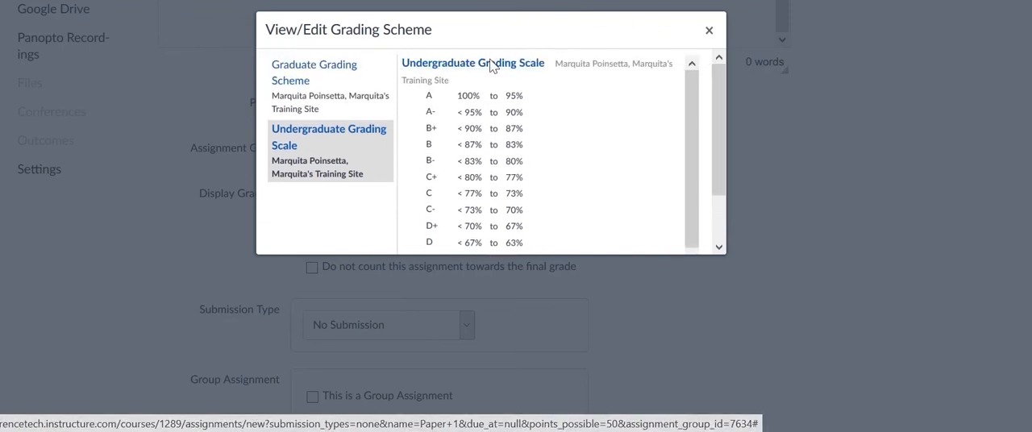
pyautogui.click(536, 68)
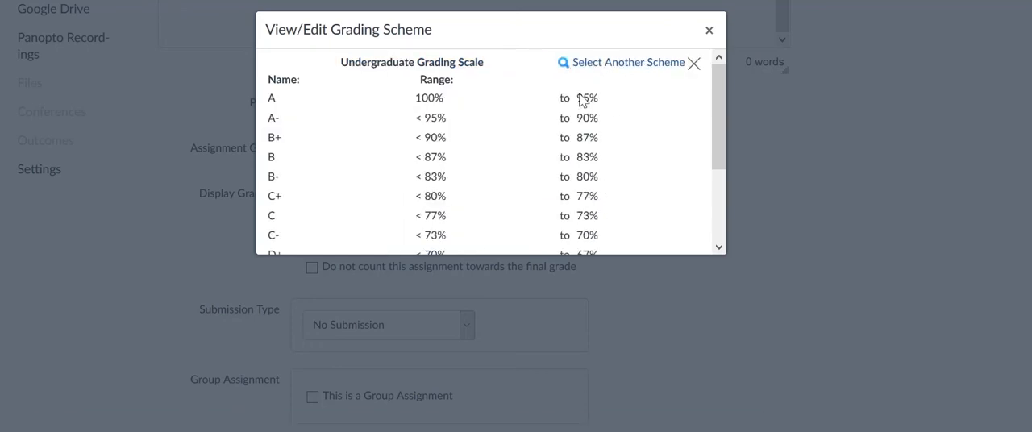
# Confirm the selected grading scale after checking its ranges, and save and publish the Paper 1 assignment.
pyautogui.scroll(-3, 525, 134)
pyautogui.scroll(1, 581, 139)
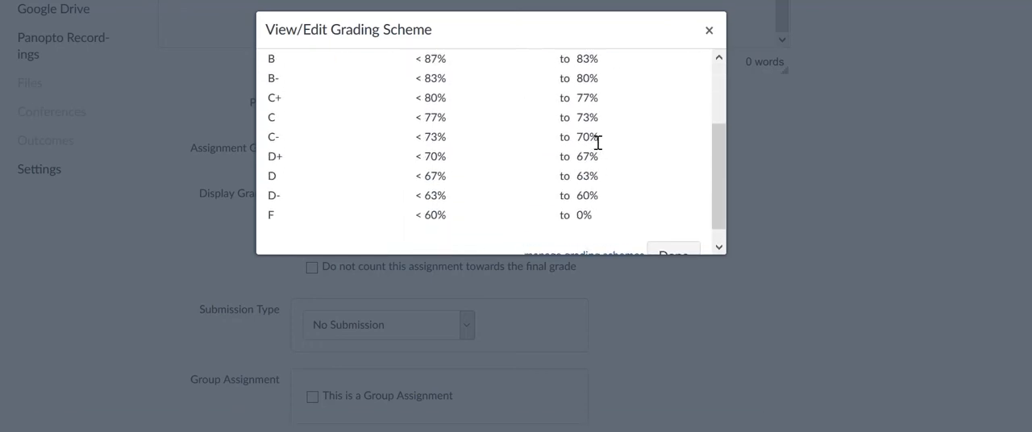
pyautogui.scroll(-1, 598, 142)
pyautogui.click(675, 244)
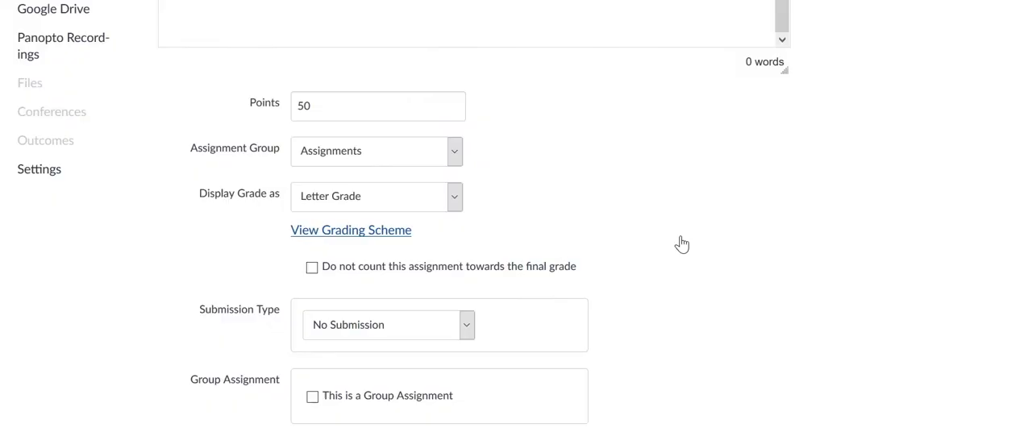
pyautogui.scroll(-7, 681, 243)
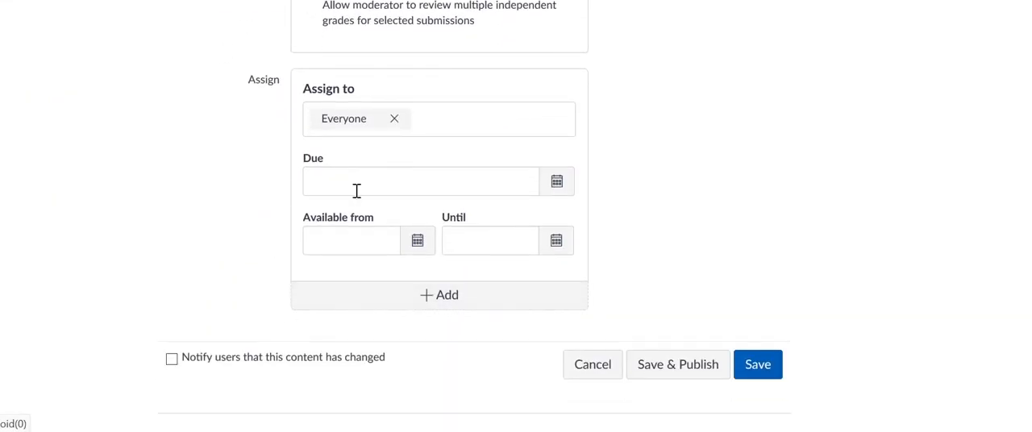
pyautogui.click(686, 367)
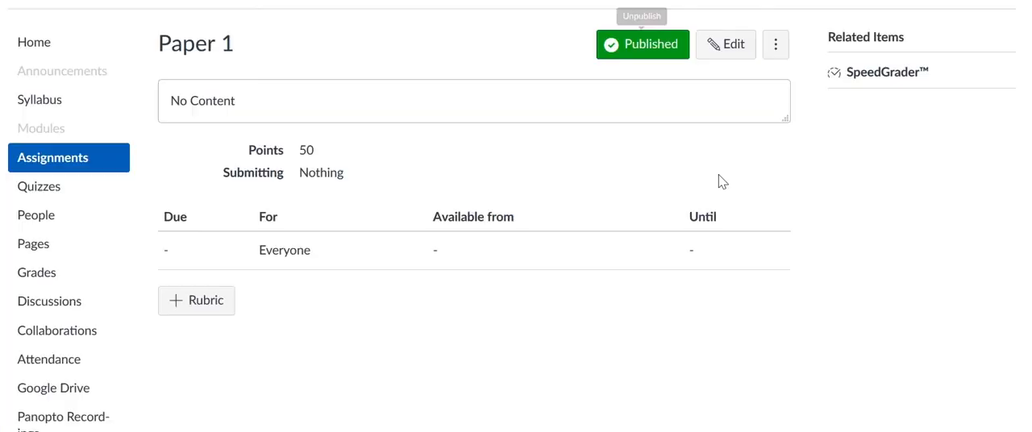